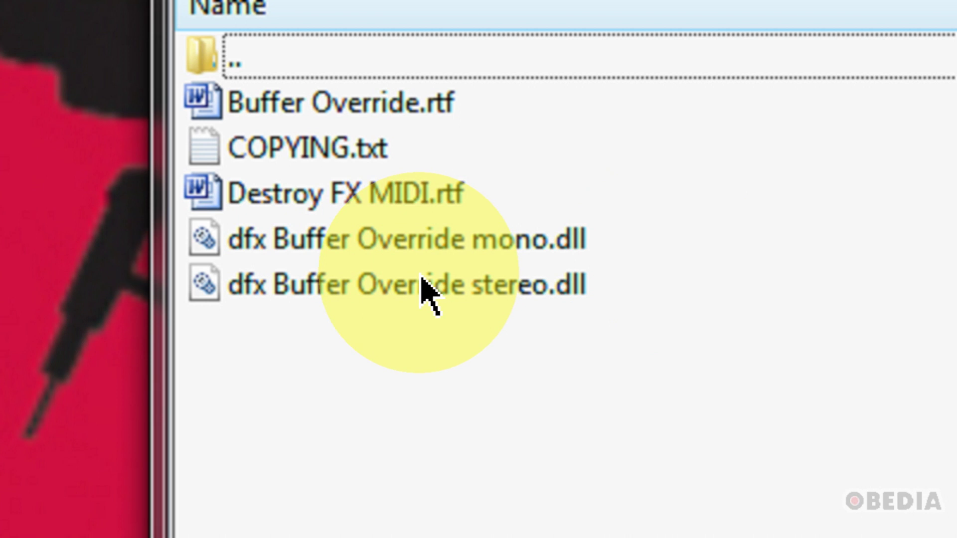
click(347, 251)
click(354, 295)
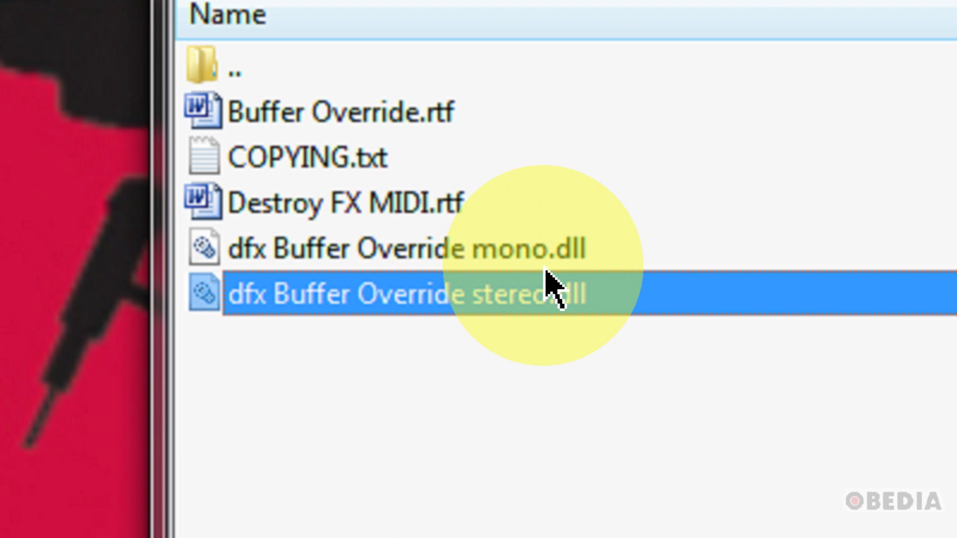
click(509, 269)
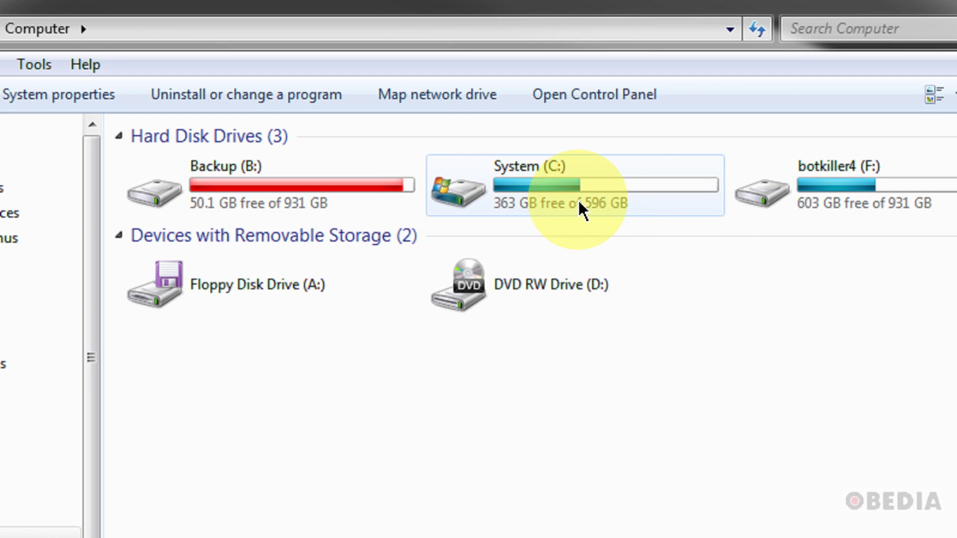
Open the System (C:) drive to list Program Files and Program Files (x86)
mouse_move(578, 202)
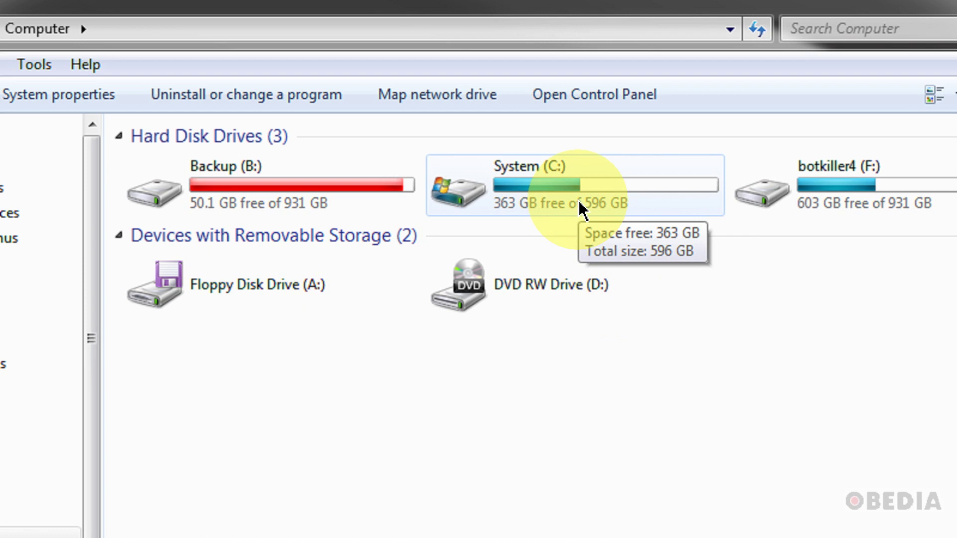
double_click(580, 209)
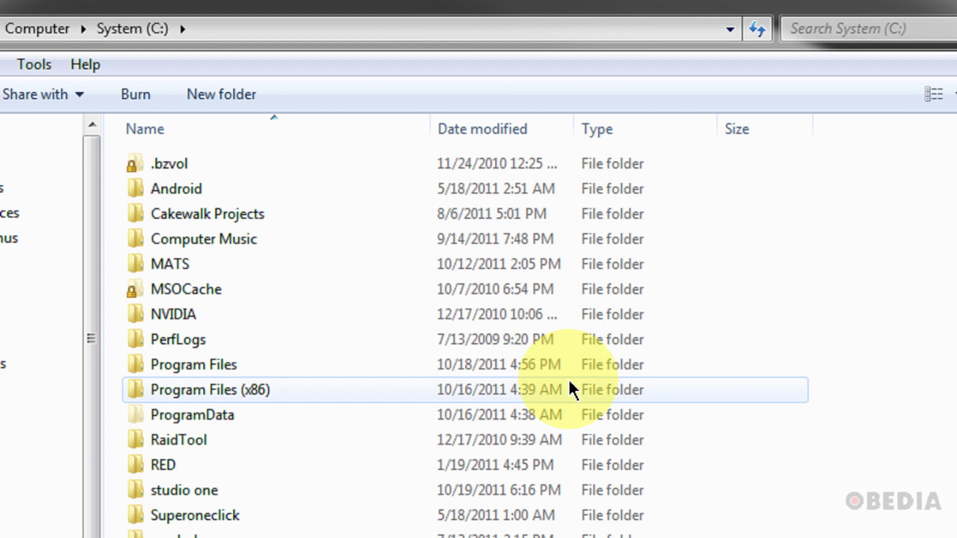
scroll(305, 471, down, 1)
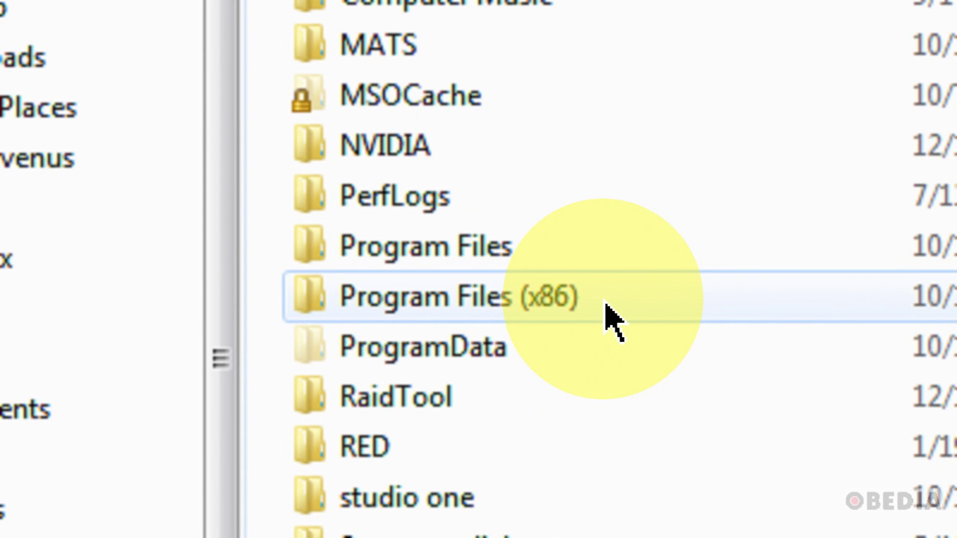
mouse_move(605, 305)
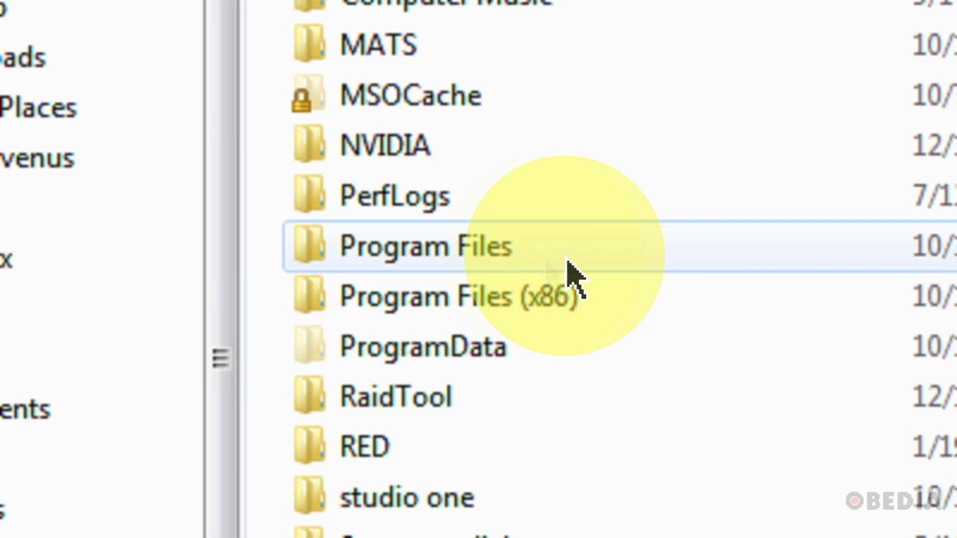
click(474, 250)
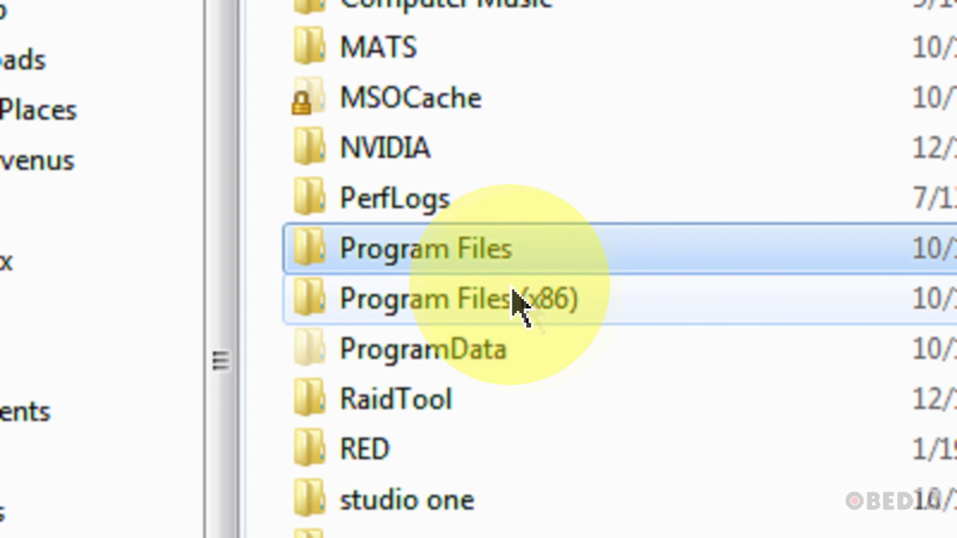
click(531, 306)
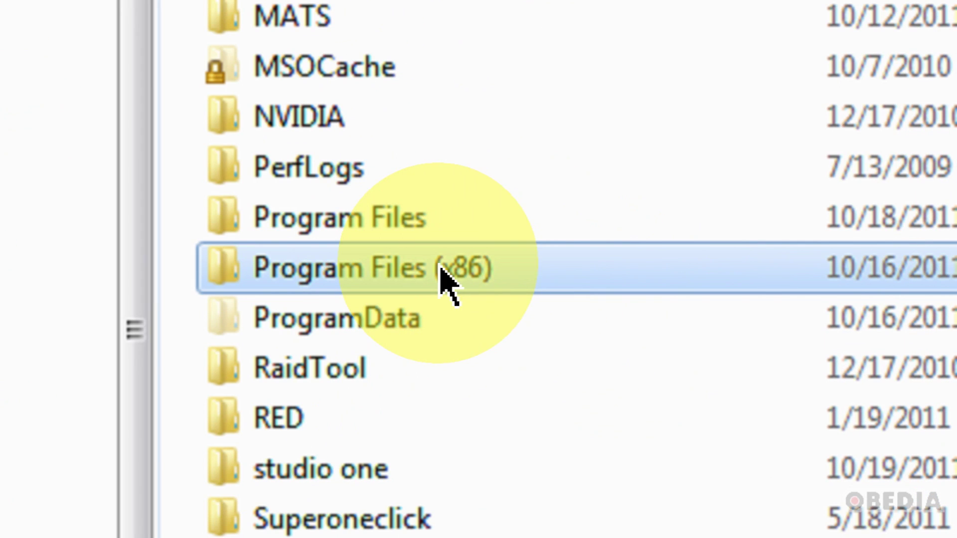
mouse_move(441, 269)
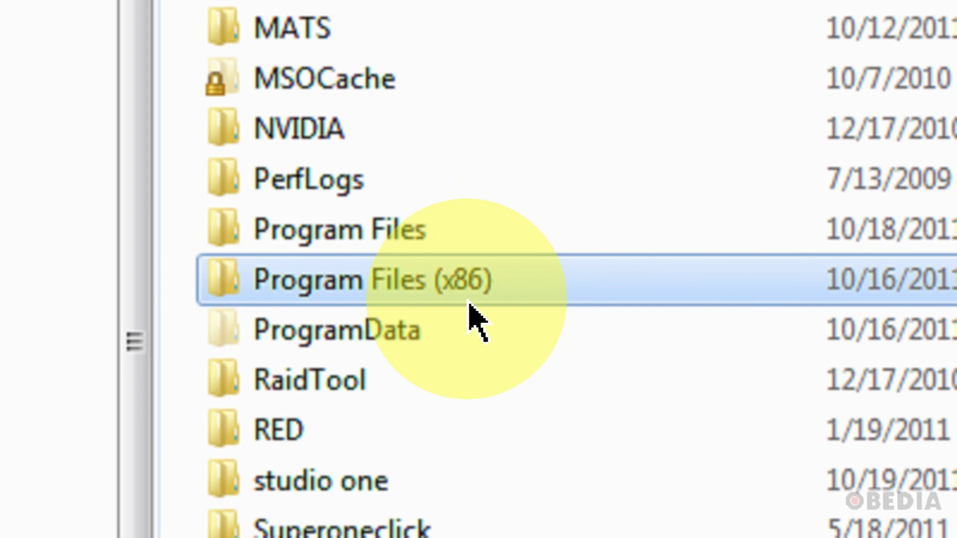
Open Program Files (x86) and scroll down to the Vstplugins folder
double_click(399, 290)
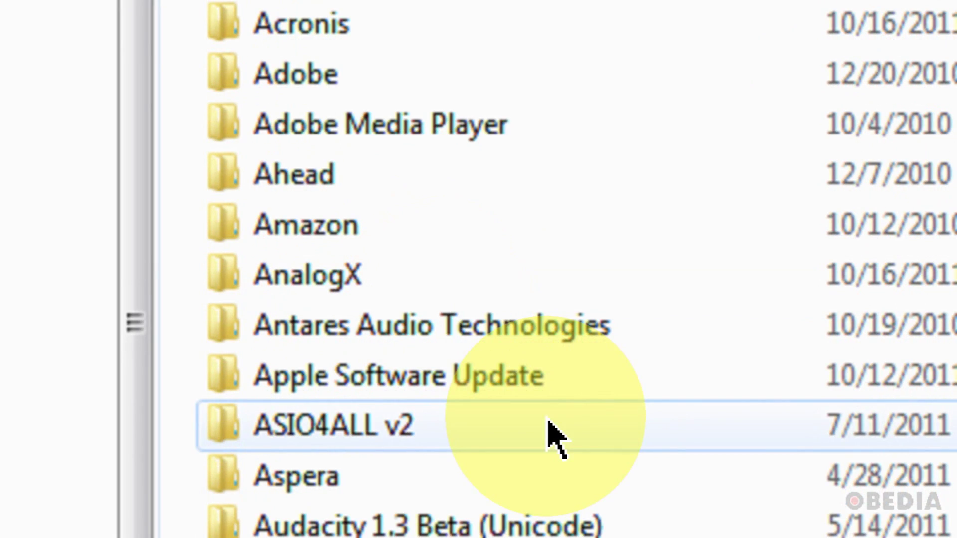
scroll(553, 435, down, 4)
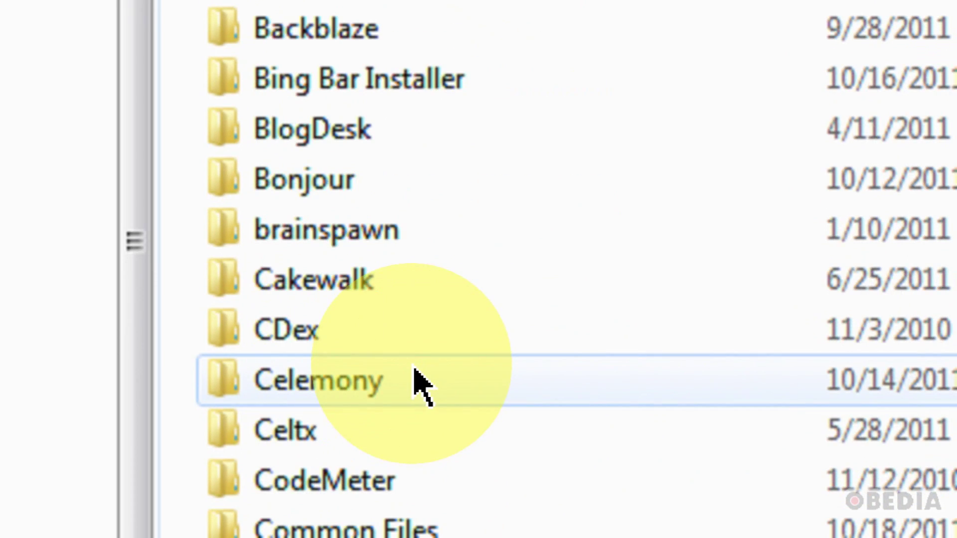
scroll(417, 383, down, 8)
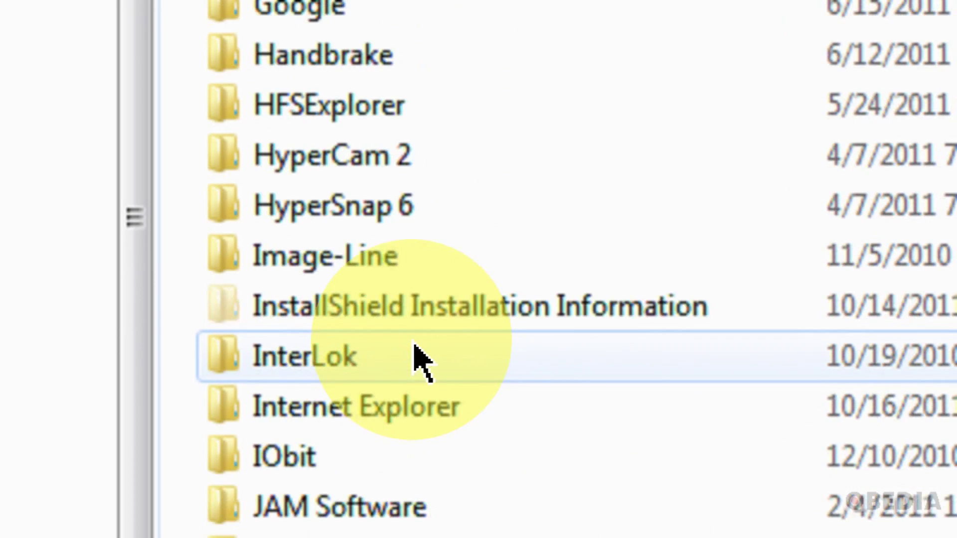
scroll(417, 359, down, 13)
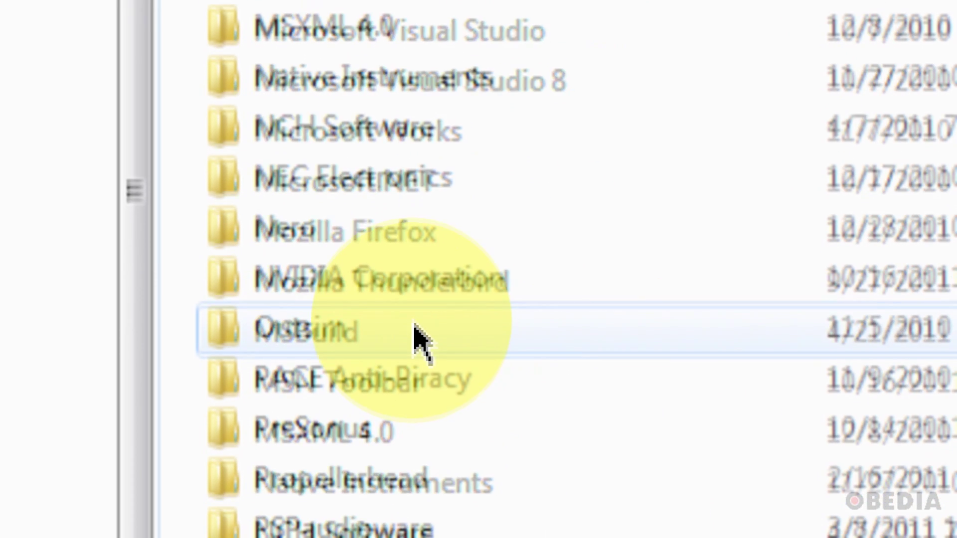
scroll(417, 338, down, 4)
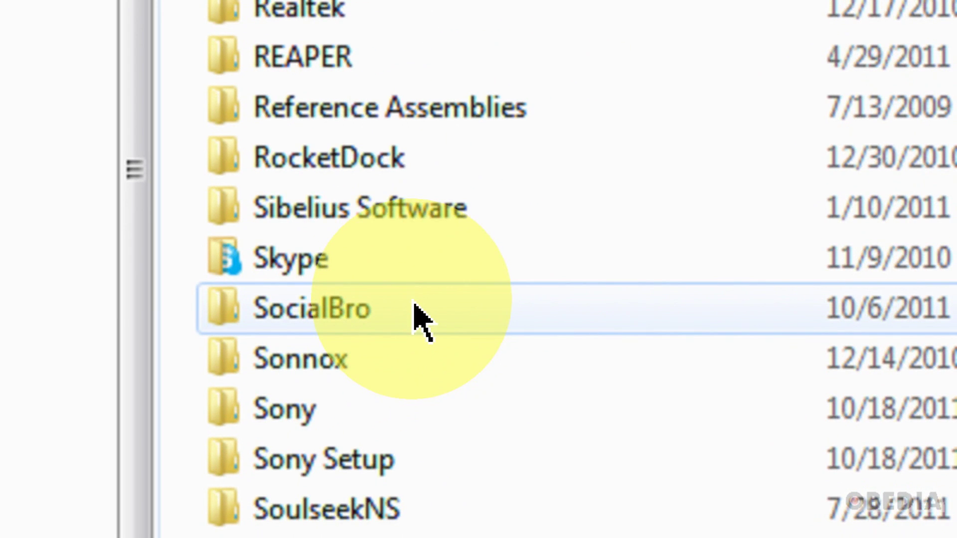
scroll(418, 319, down, 7)
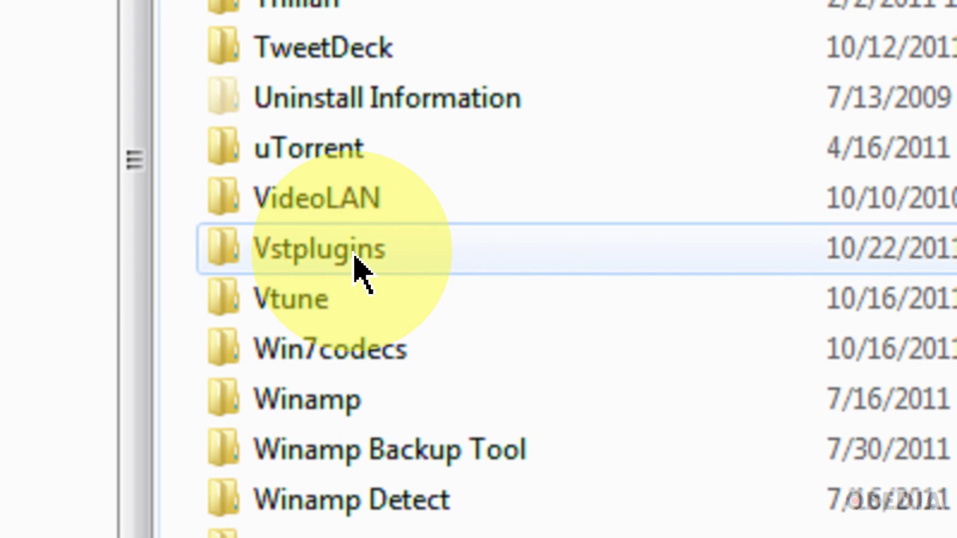
click(353, 256)
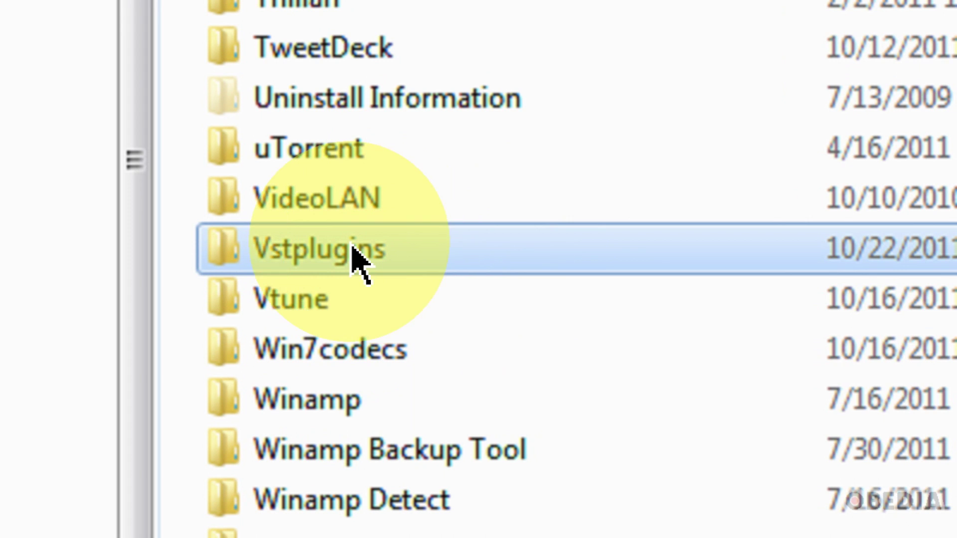
mouse_move(354, 256)
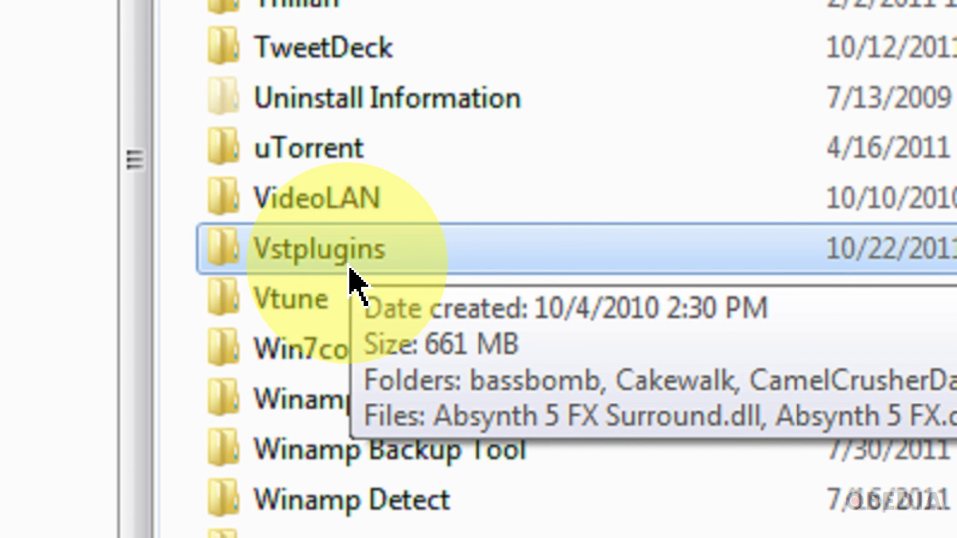
Select and open the Vstplugins folder, after briefly marking Steinberg
scroll(403, 279, up, 3)
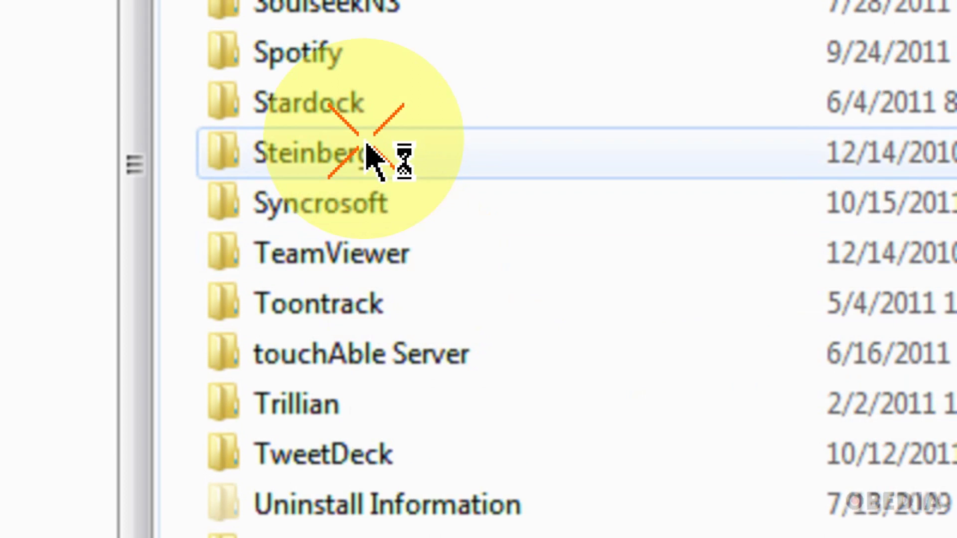
click(368, 151)
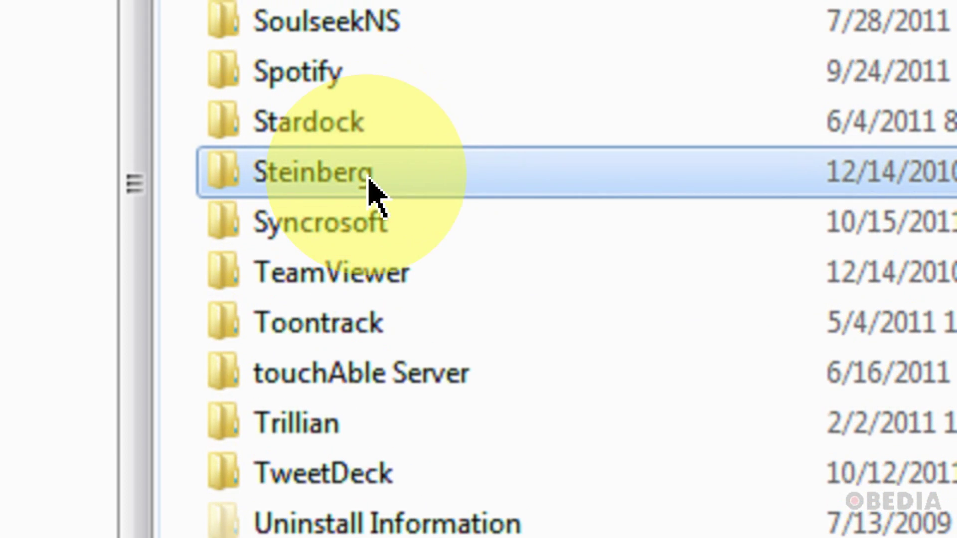
scroll(379, 222, down, 3)
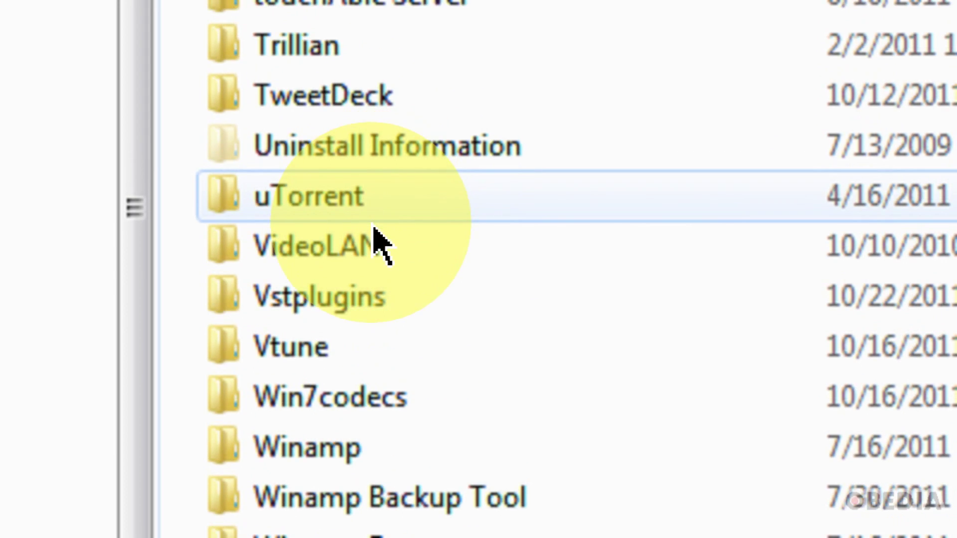
click(374, 305)
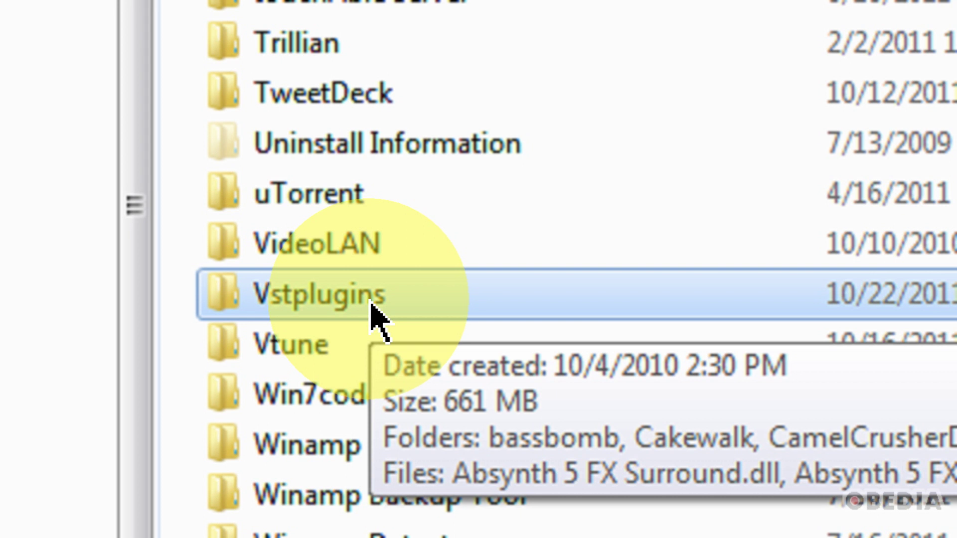
double_click(373, 305)
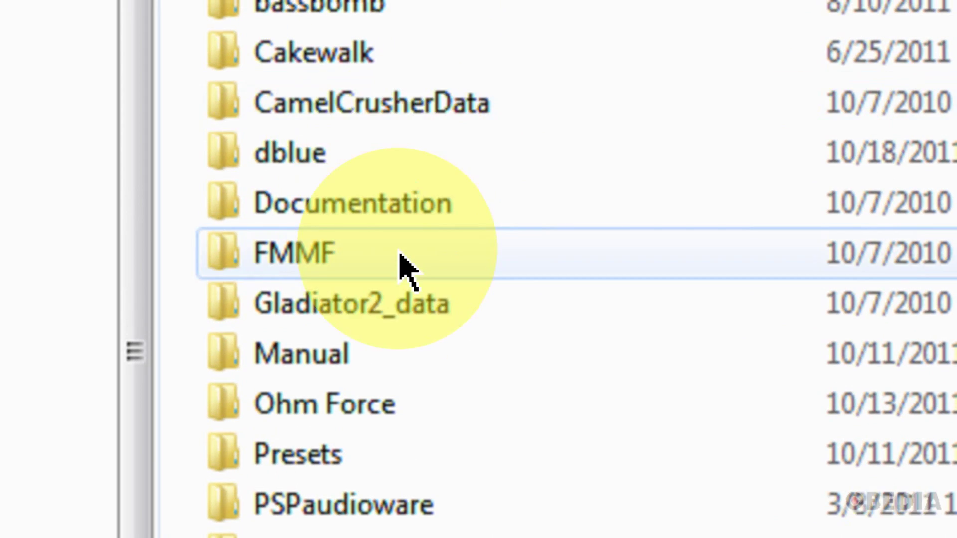
Scroll Vstplugins down to its DLL files, such as Absynth 5.dll, beside the WinRAR window
scroll(401, 279, down, 1)
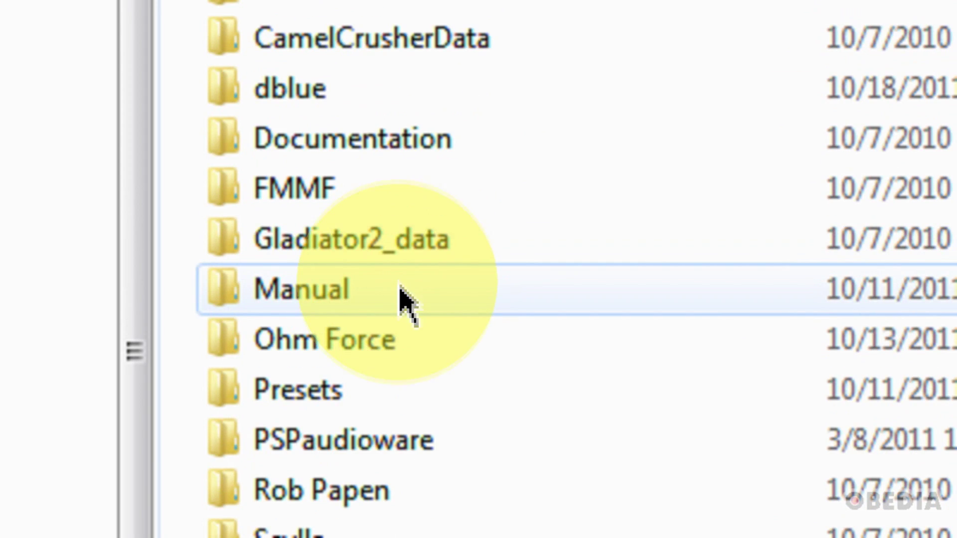
scroll(411, 459, down, 5)
scroll(408, 455, down, 2)
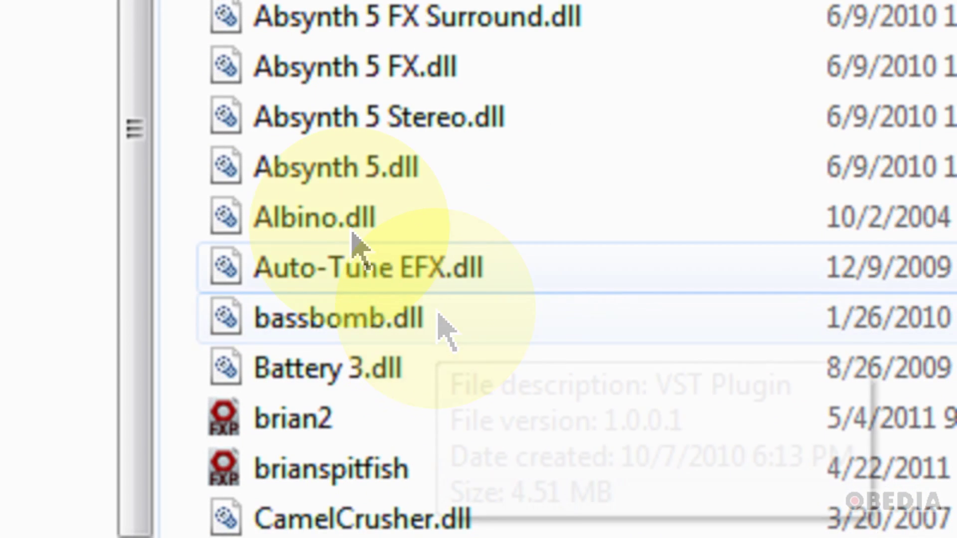
click(325, 195)
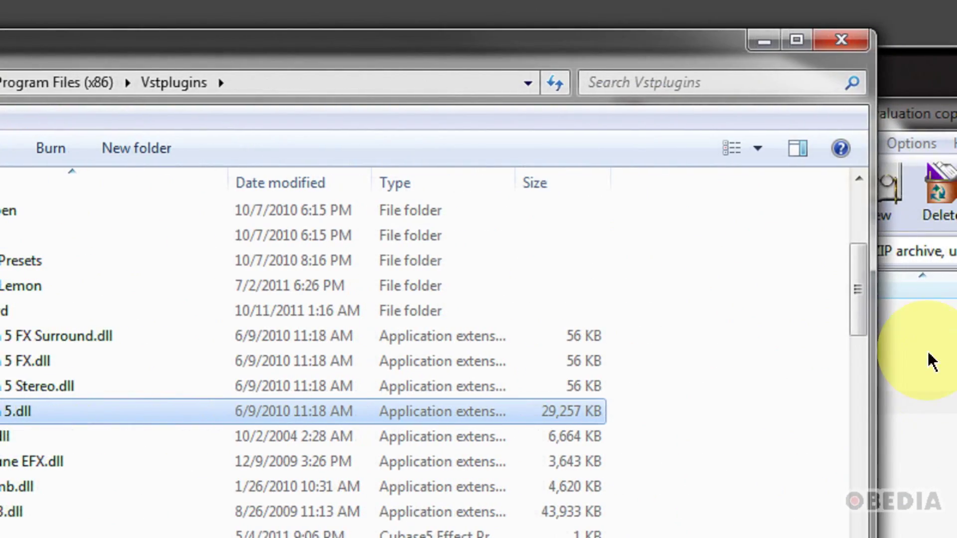
click(881, 124)
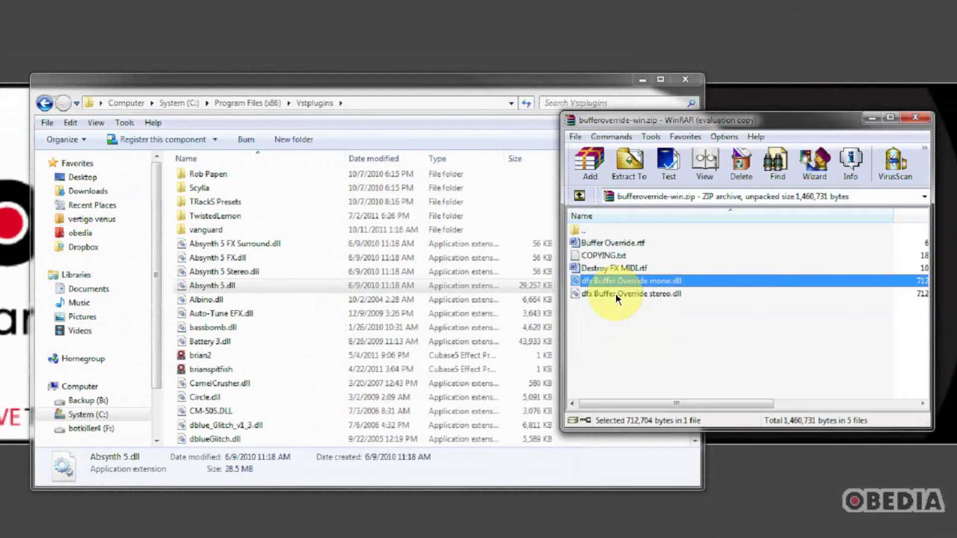
Select both dfx Buffer Override DLLs in WinRAR and drag them into Vstplugins
click(698, 419)
drag(672, 311, 626, 295)
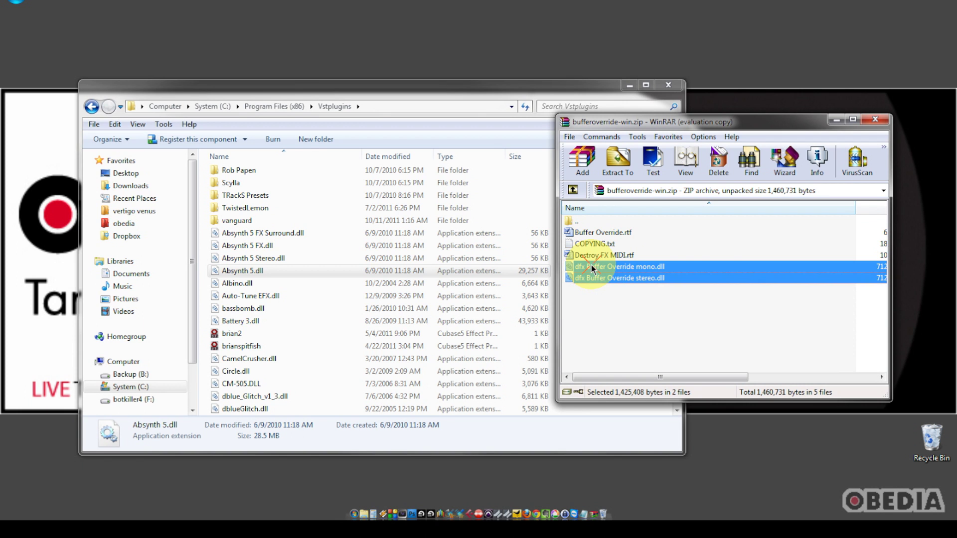
drag(592, 269, 273, 154)
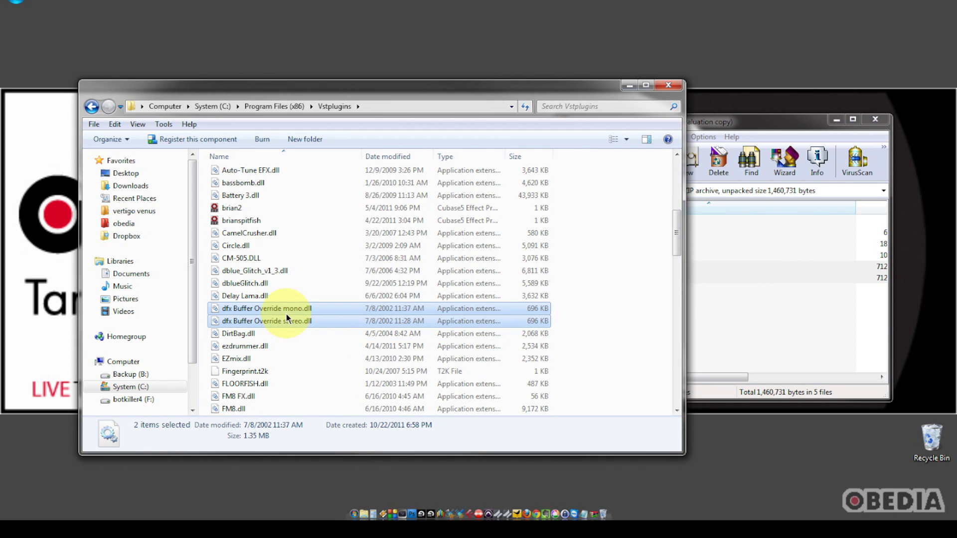
Check the copied stereo and mono DLLs (696 KB each) in the Vstplugins listing
click(306, 320)
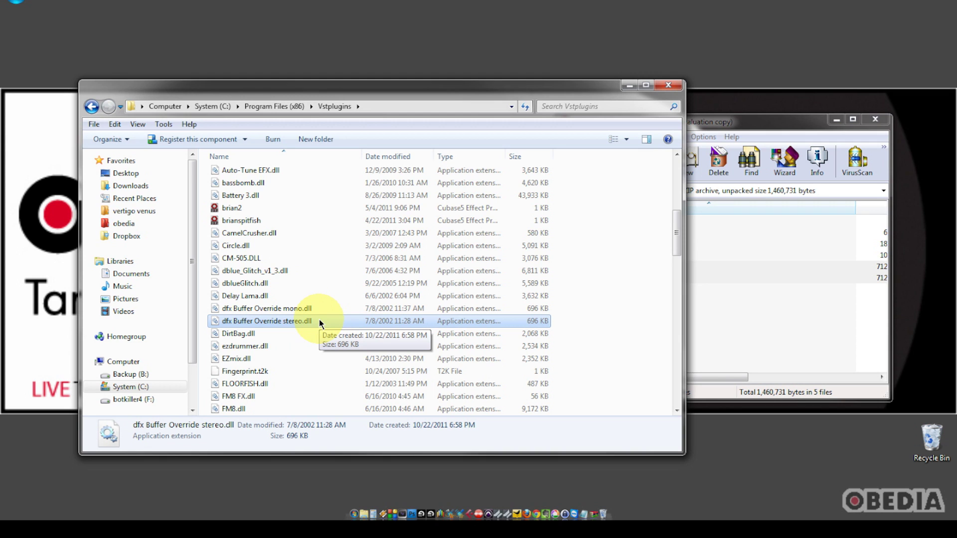
click(284, 308)
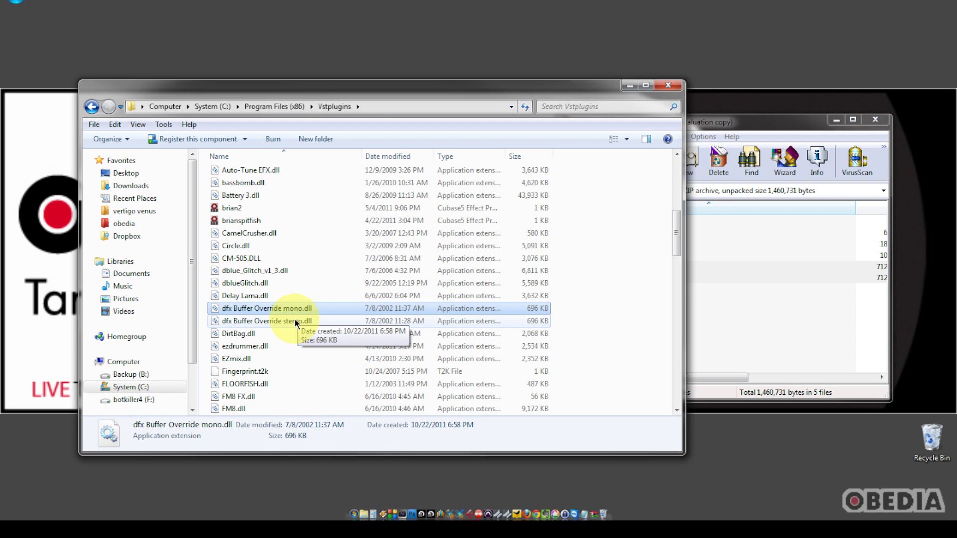
click(746, 321)
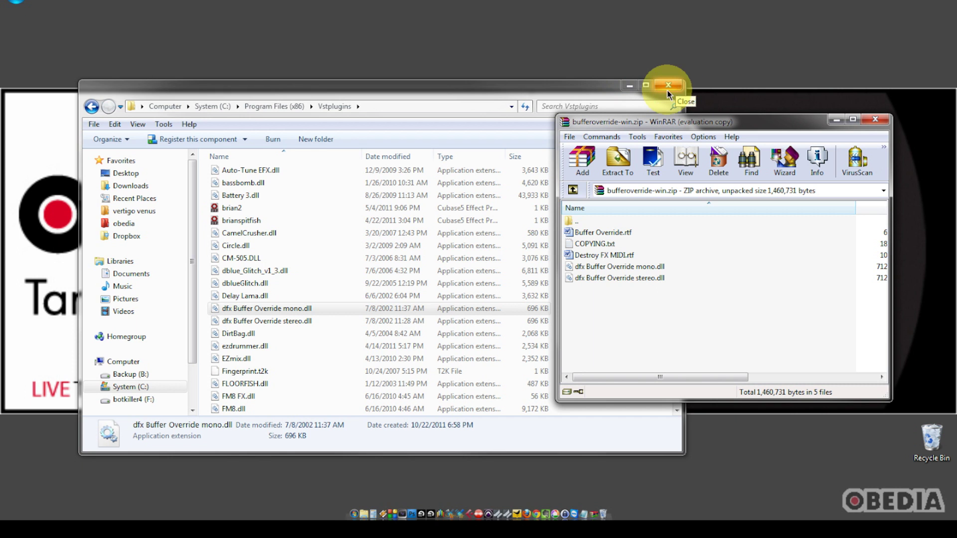
Close the Vstplugins Explorer window and the WinRAR archive window
drag(567, 89, 529, 63)
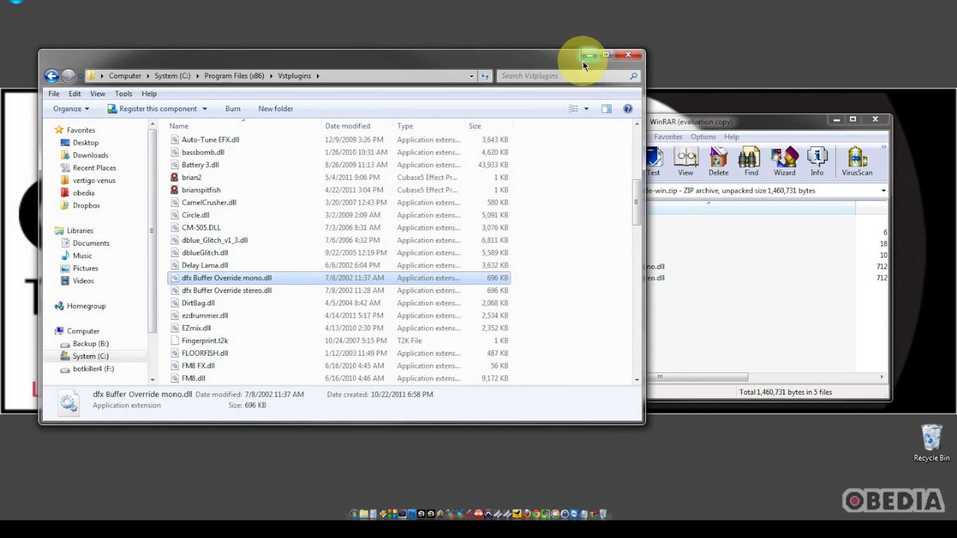
click(635, 55)
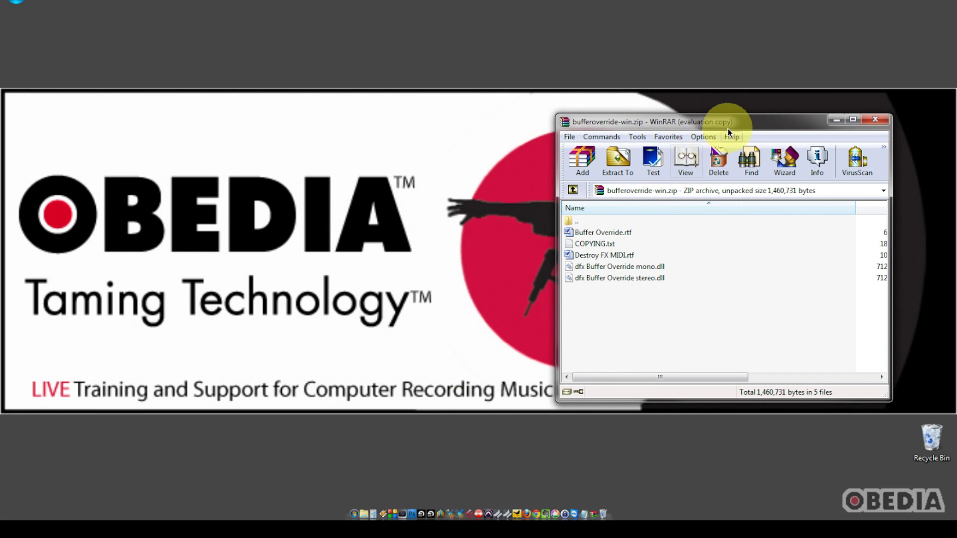
drag(663, 124, 496, 118)
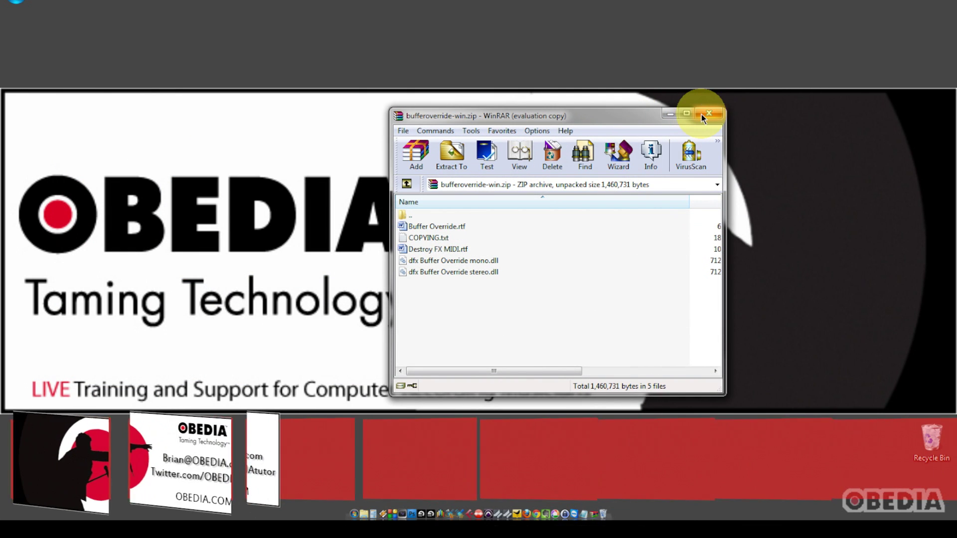
click(701, 114)
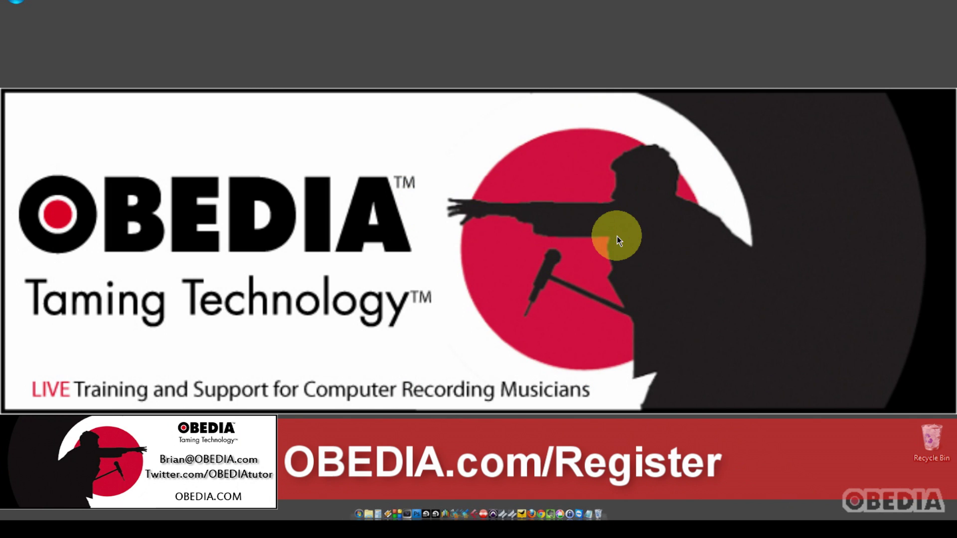